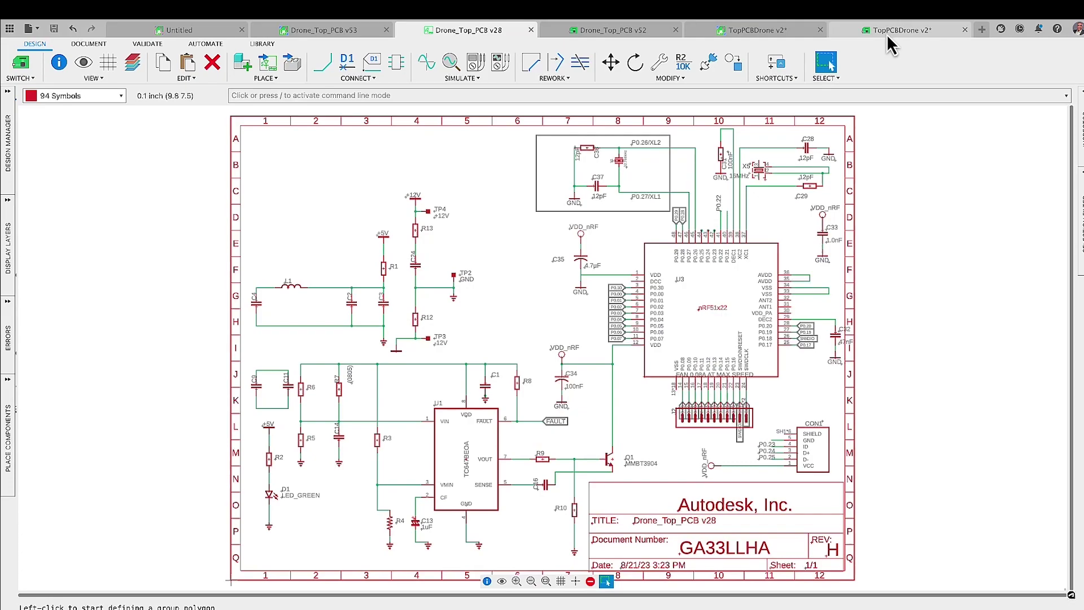
Switch to the TopPCBDrone v2 board layout and show all polygon pour fills.
{"action": "left_click", "coordinate": [886, 34]}
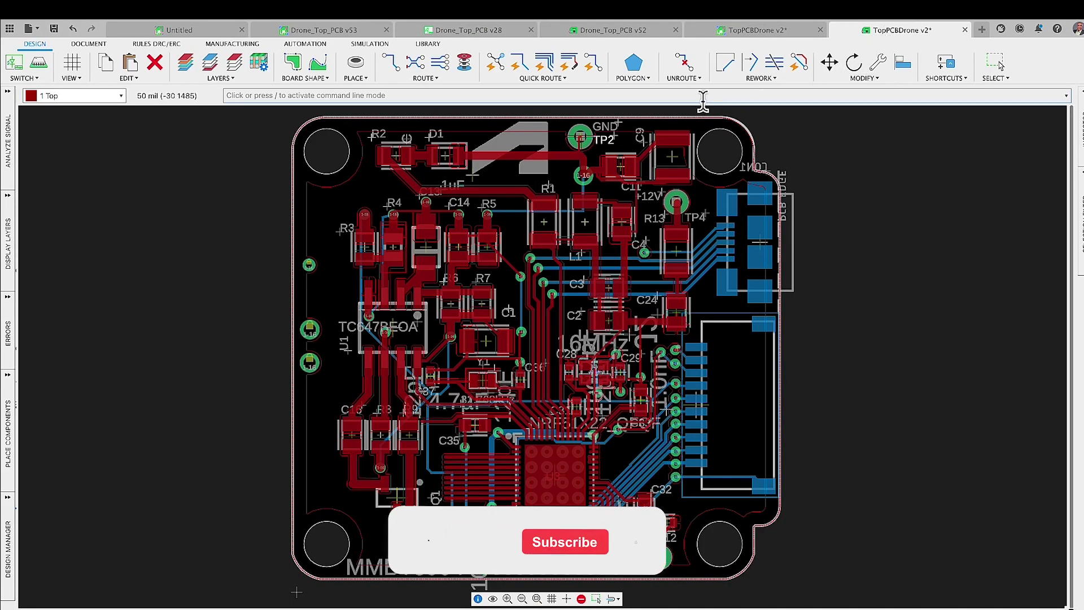
{"action": "left_click", "coordinate": [637, 79]}
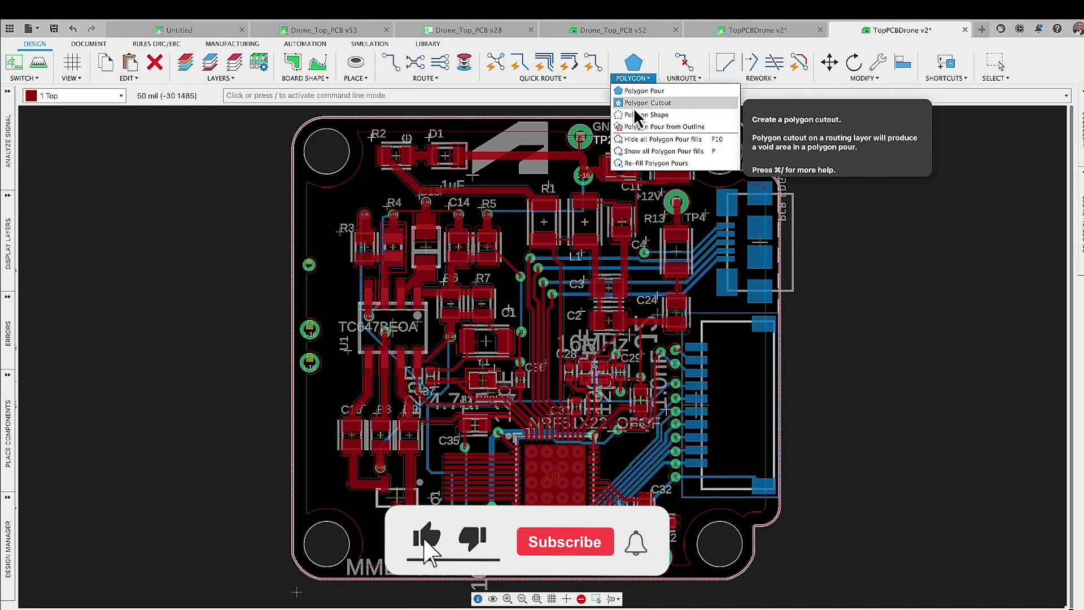
{"action": "left_click", "coordinate": [635, 152]}
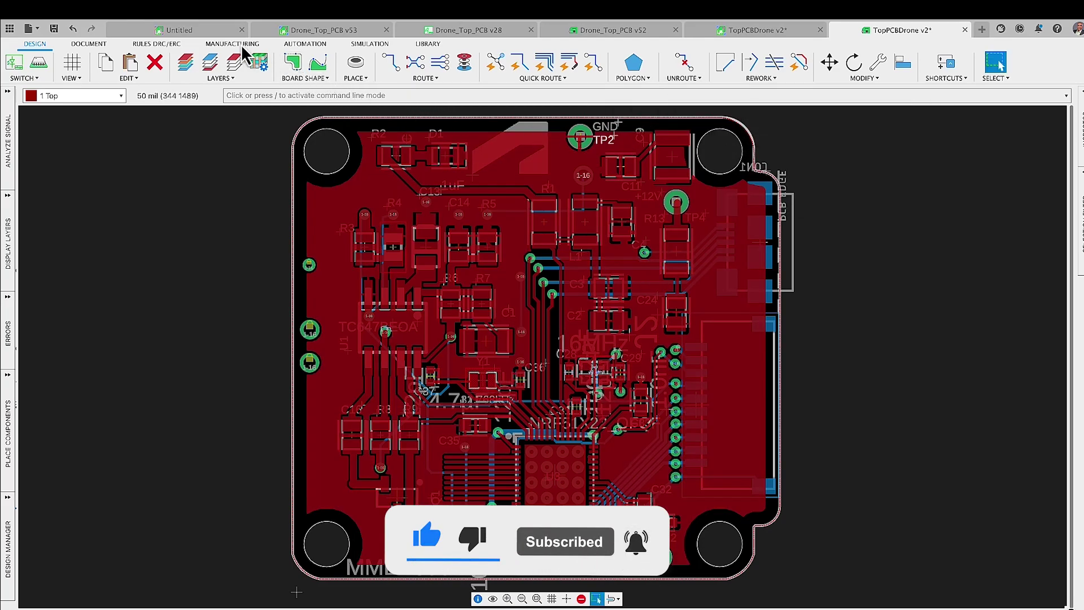
{"action": "left_click", "coordinate": [177, 47]}
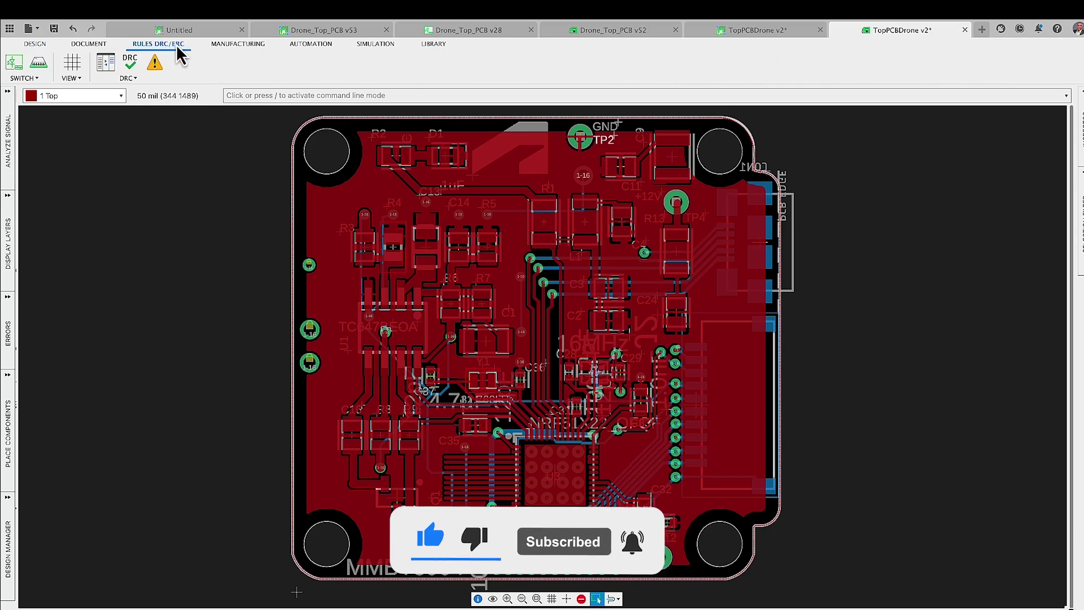
{"action": "left_click", "coordinate": [131, 63]}
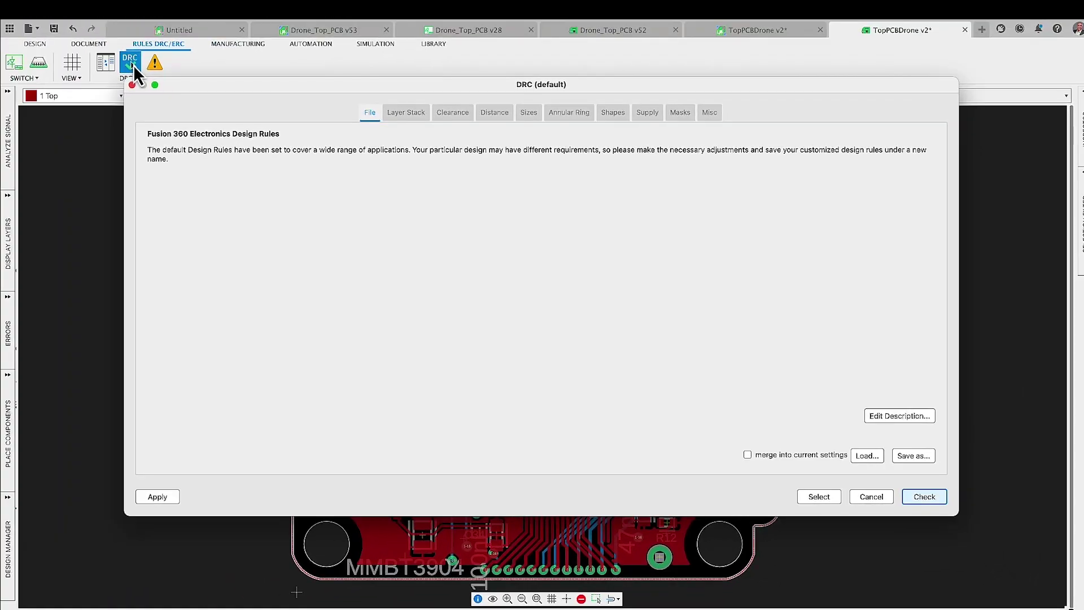
{"action": "left_click", "coordinate": [402, 114]}
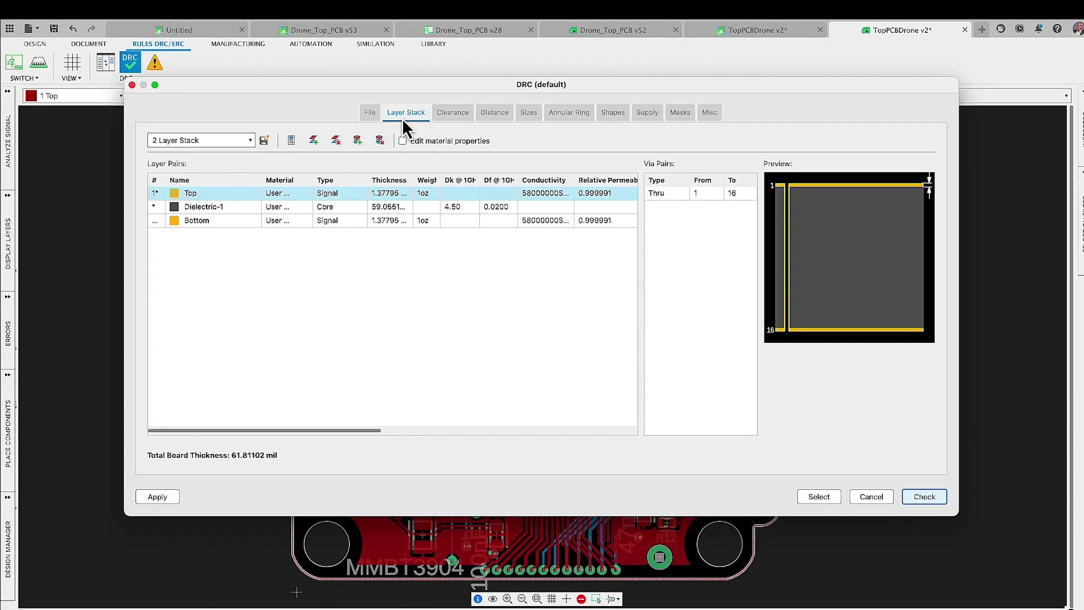
{"action": "left_click", "coordinate": [252, 142]}
{"action": "left_click", "coordinate": [253, 142]}
{"action": "left_click", "coordinate": [452, 113]}
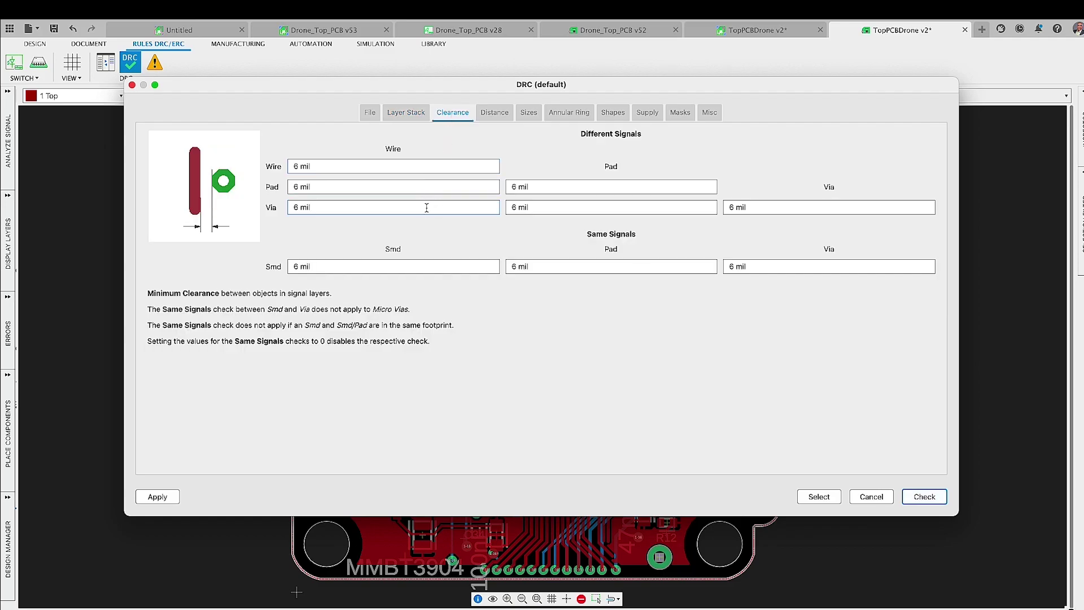
{"action": "left_click", "coordinate": [505, 118]}
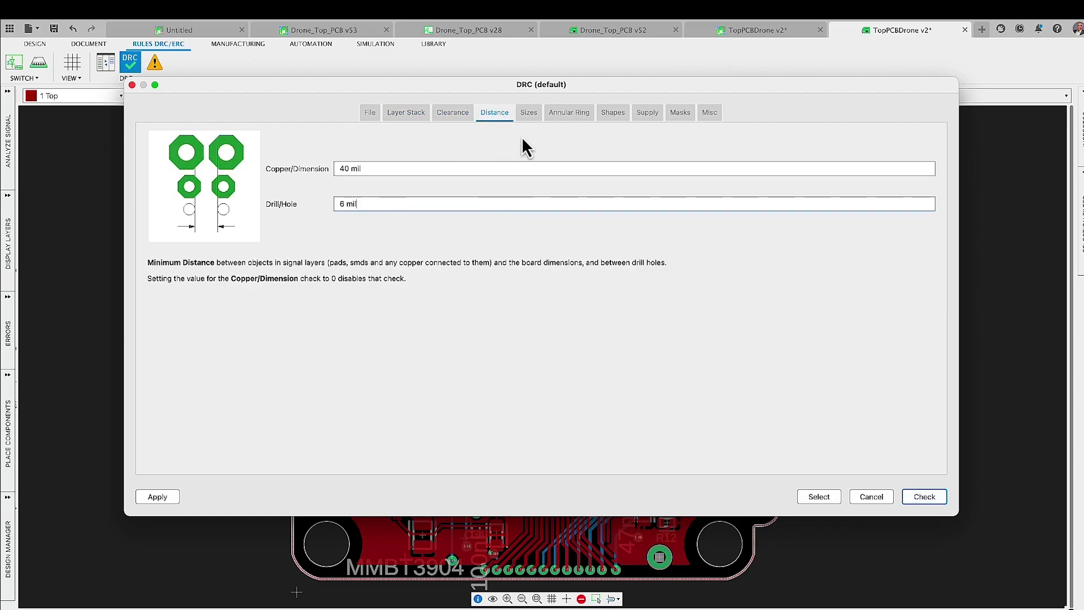
{"action": "left_click", "coordinate": [527, 114]}
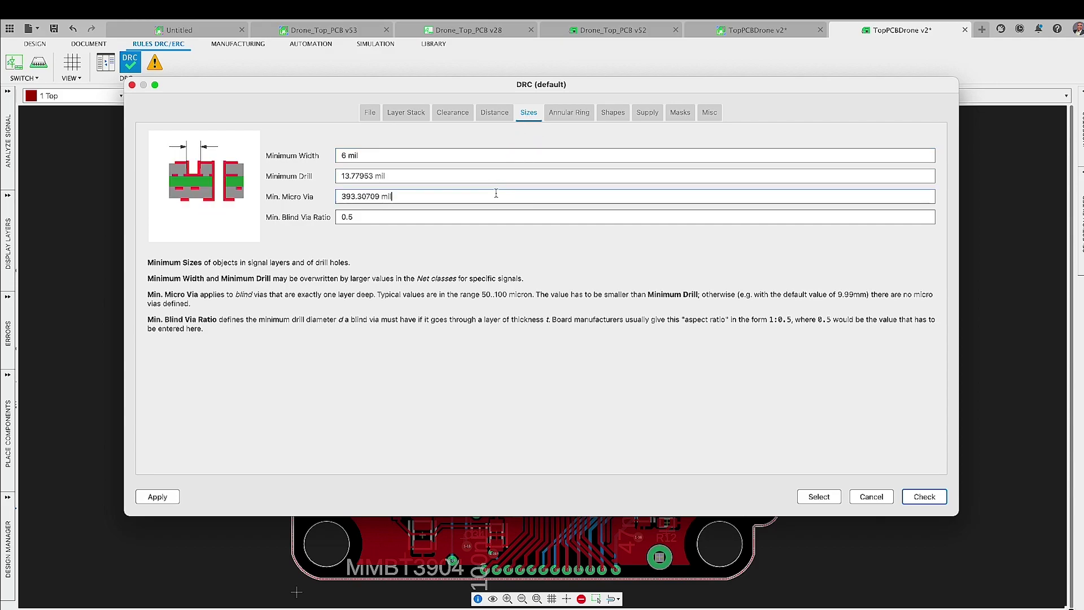
{"action": "left_click", "coordinate": [573, 115]}
{"action": "left_click", "coordinate": [608, 114]}
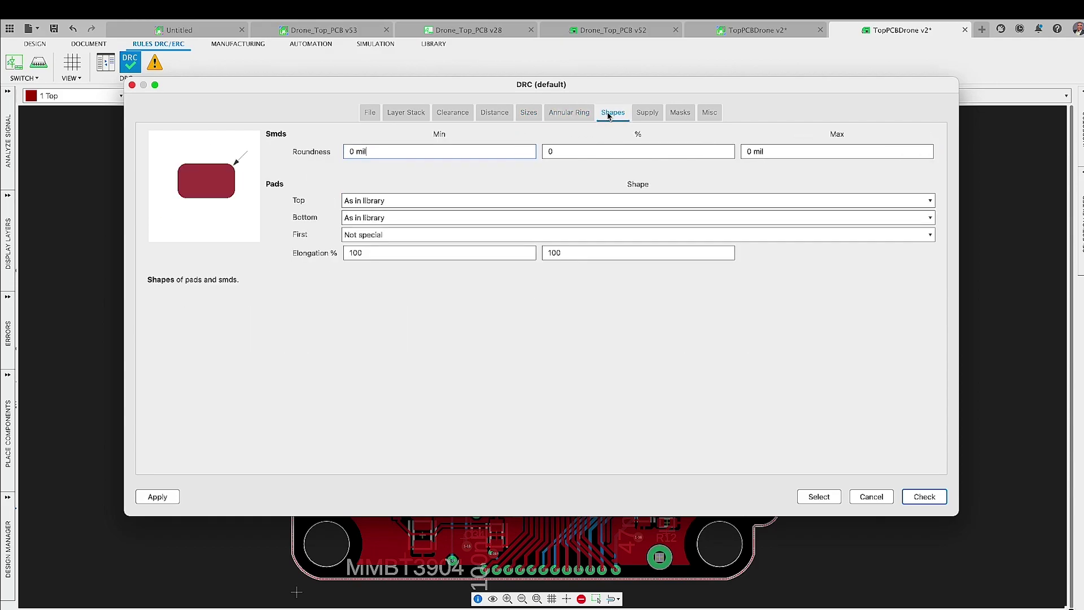
Close the design rules without checking and open CAM Preview from the Manufacturing tools.
{"action": "left_click", "coordinate": [871, 497]}
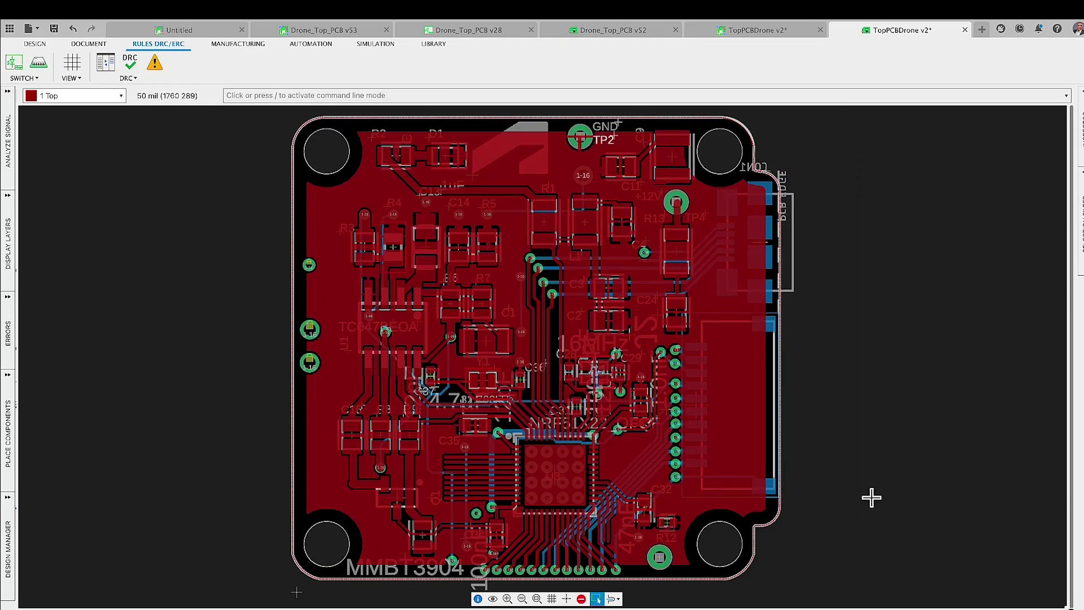
{"action": "left_click", "coordinate": [238, 45]}
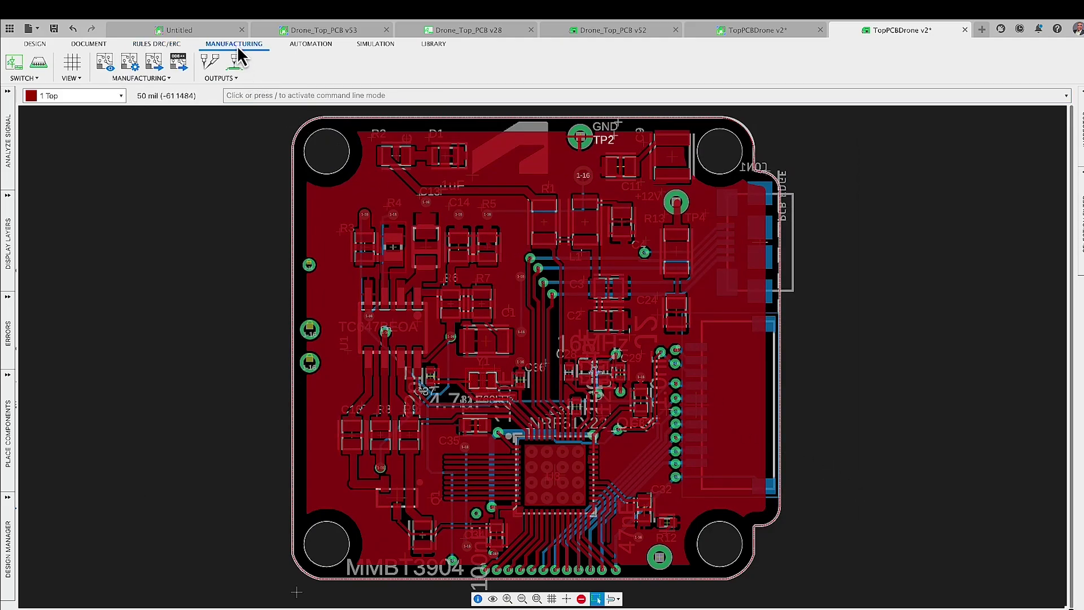
{"action": "left_click", "coordinate": [104, 63]}
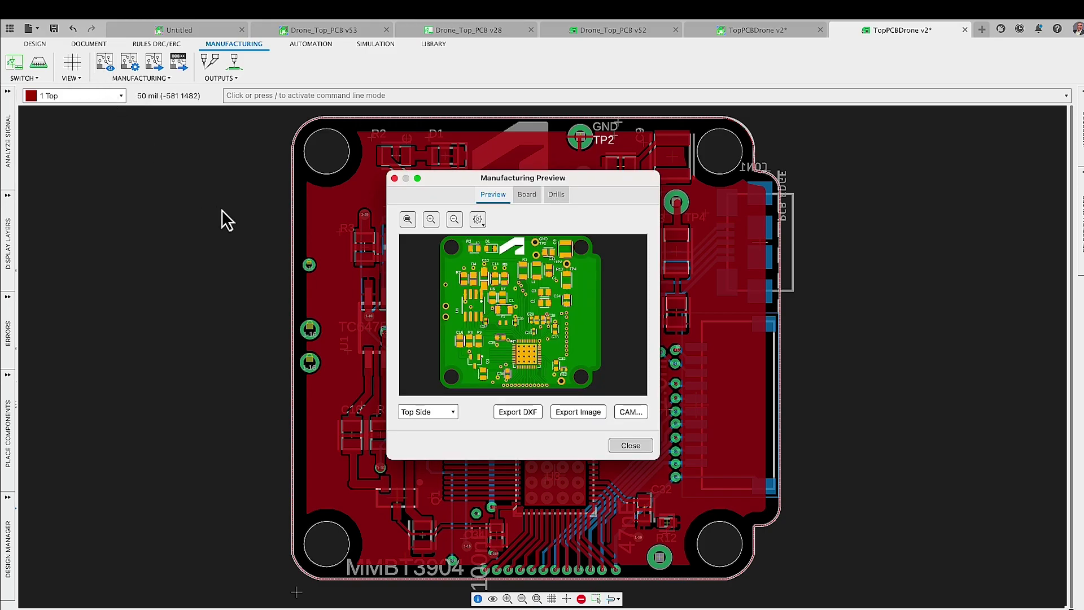
Preview the board's Bottom Side, then switch the preview back to Top Side.
{"action": "left_click", "coordinate": [440, 412]}
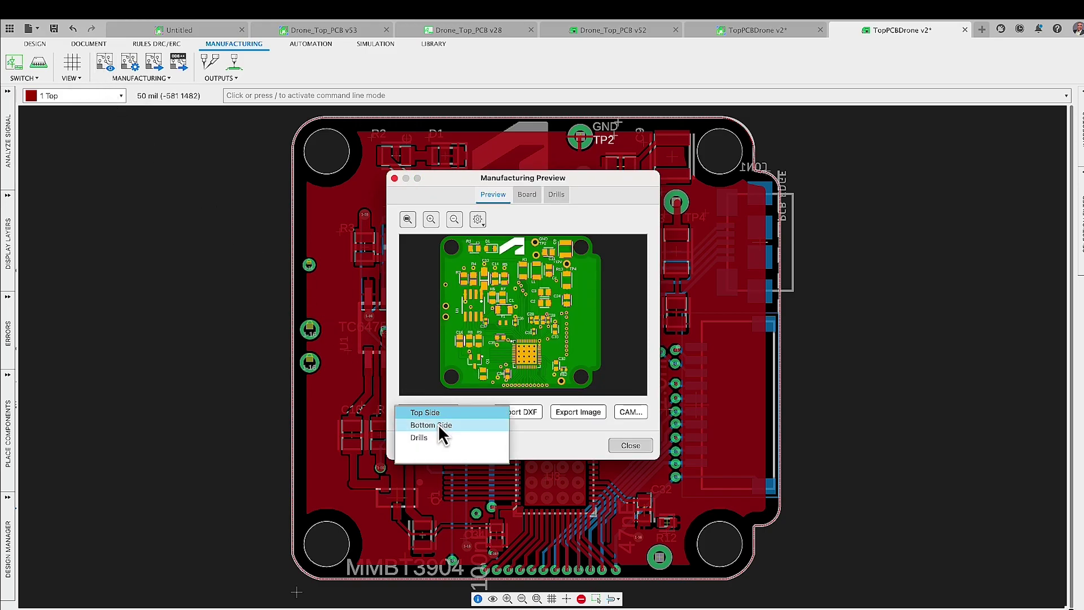
{"action": "left_click", "coordinate": [438, 425]}
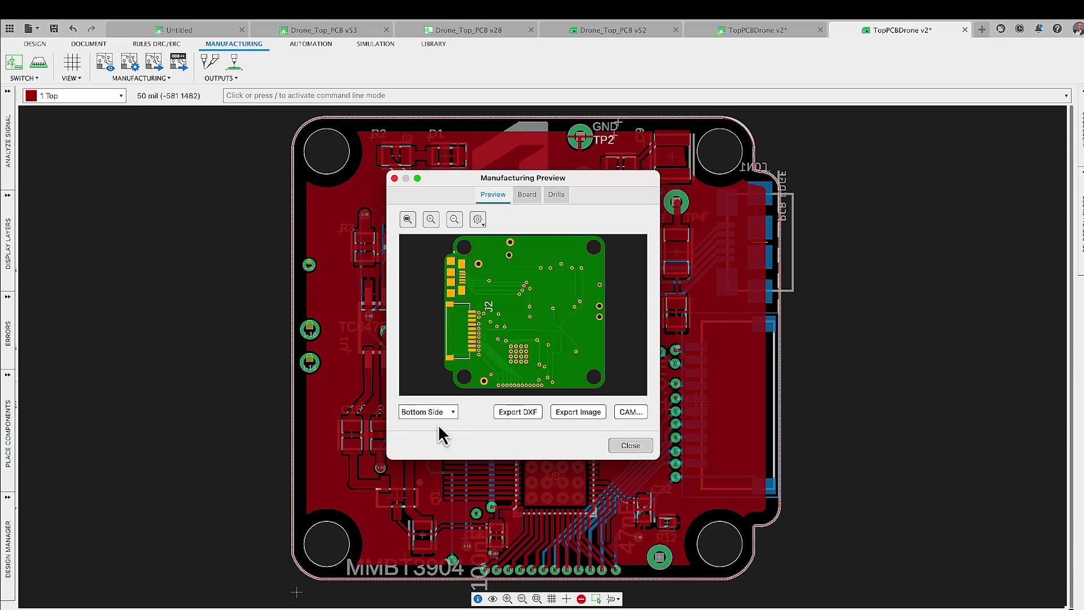
{"action": "left_click", "coordinate": [438, 416]}
{"action": "left_click", "coordinate": [438, 401]}
Expand the Board tab's routing, drill, pad, component, layer and dimension statistics, then close the preview.
{"action": "left_click", "coordinate": [526, 194]}
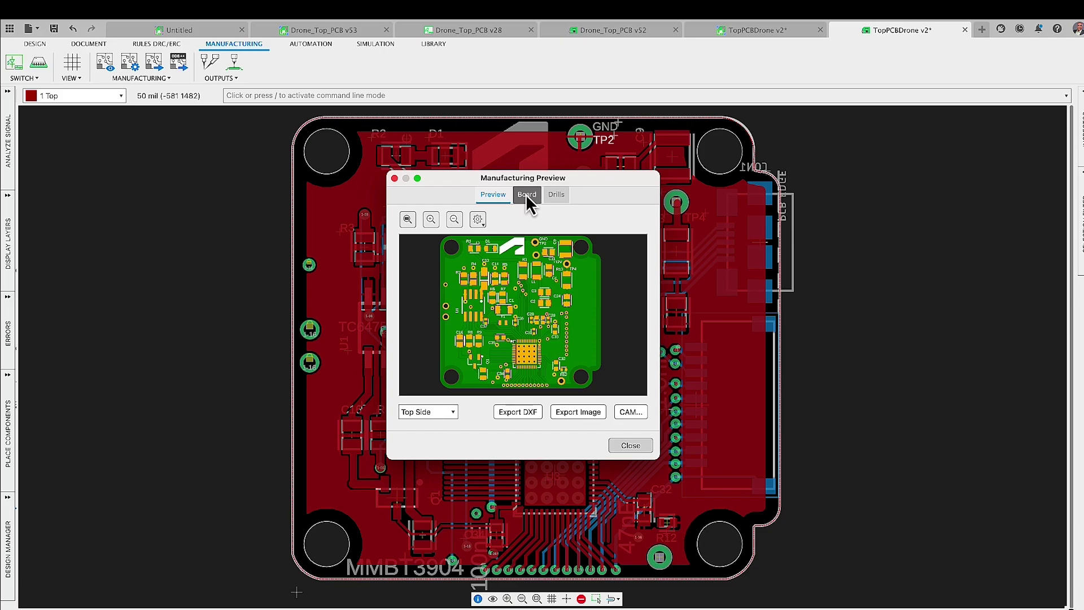
{"action": "left_click", "coordinate": [403, 280]}
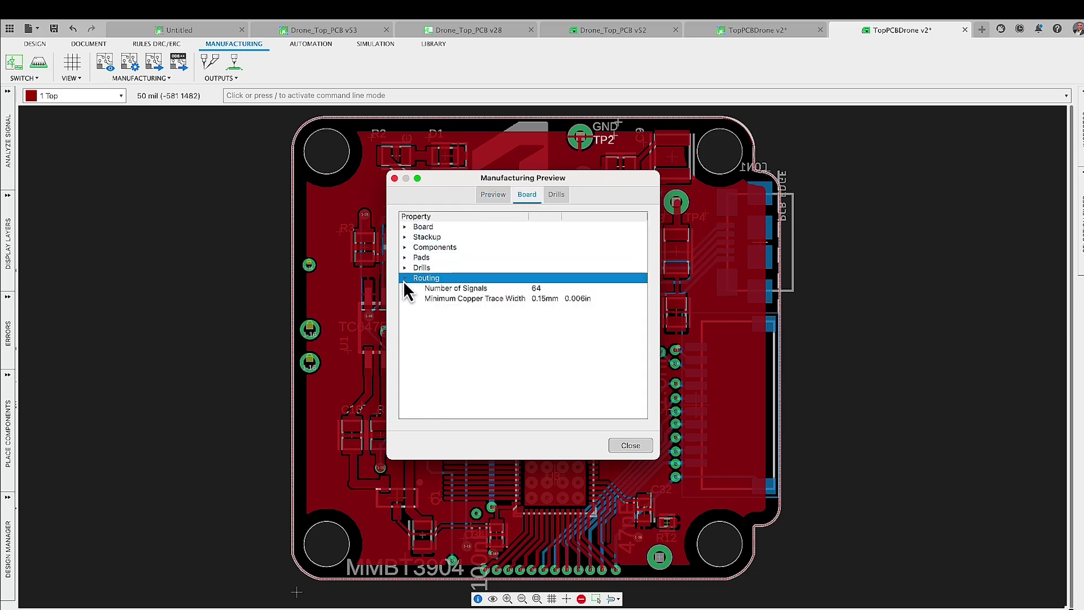
{"action": "left_click", "coordinate": [404, 268]}
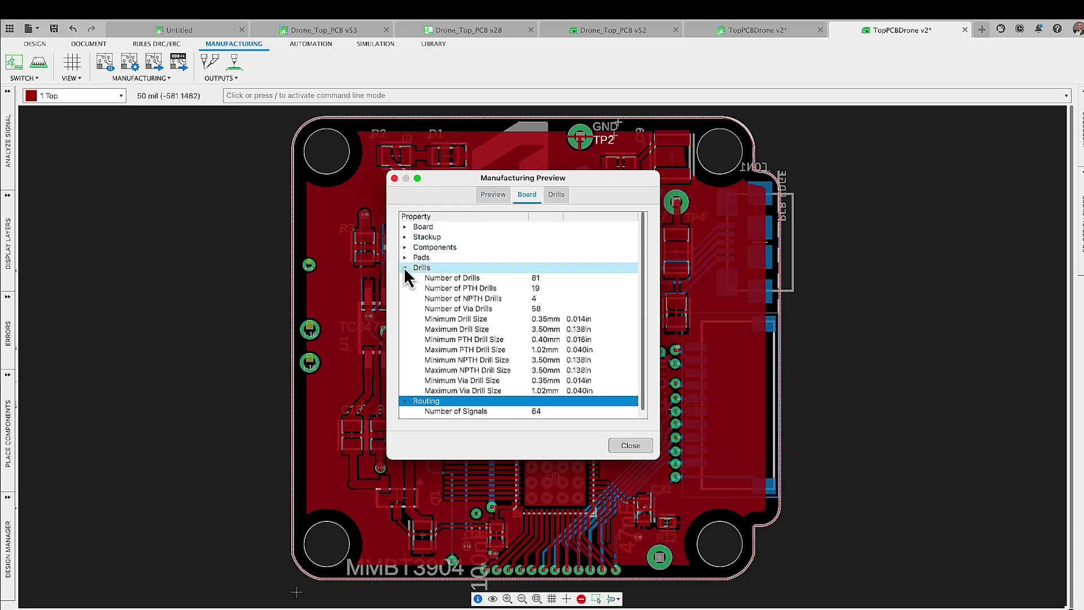
{"action": "left_click", "coordinate": [405, 258]}
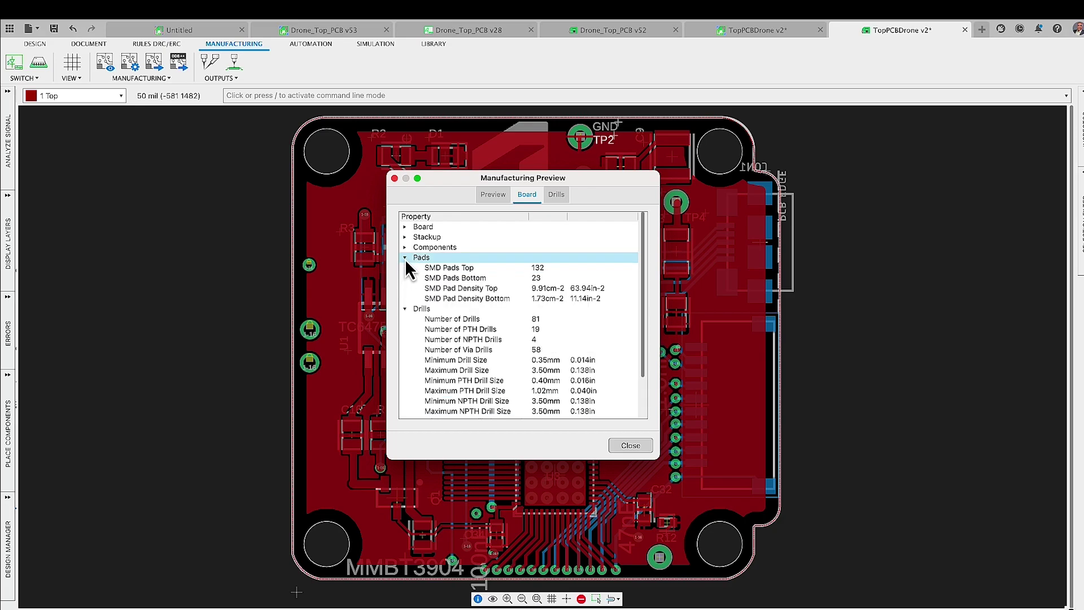
{"action": "left_click", "coordinate": [405, 248]}
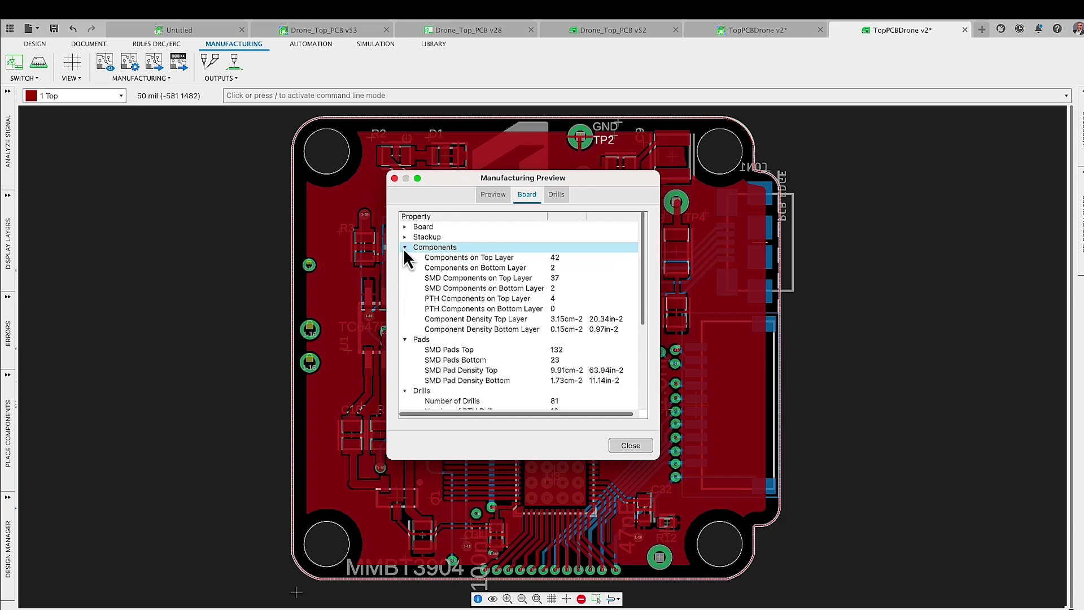
{"action": "left_click", "coordinate": [404, 238]}
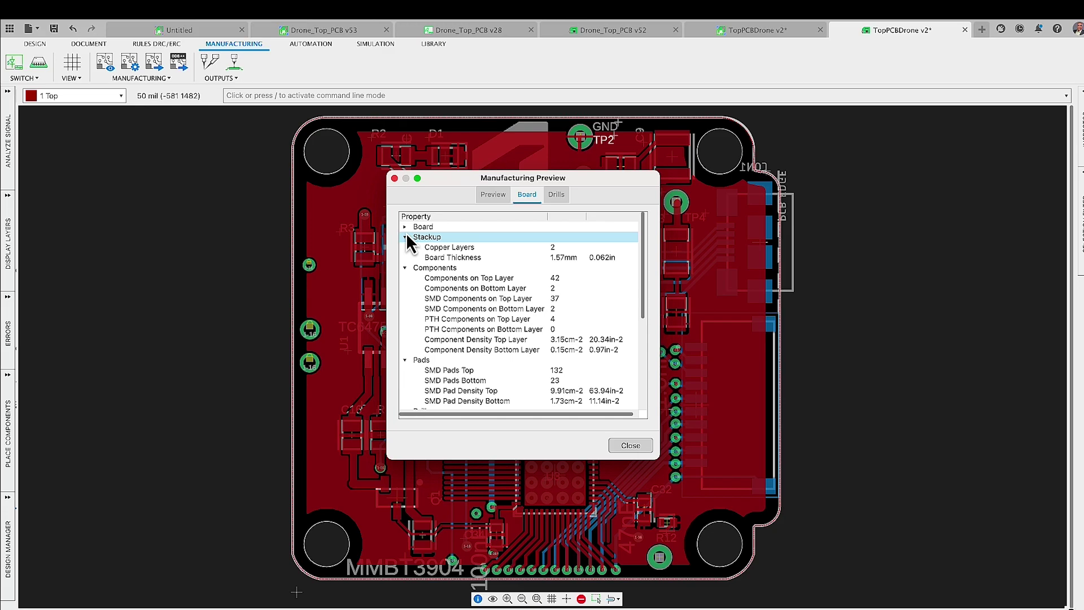
{"action": "left_click", "coordinate": [405, 228]}
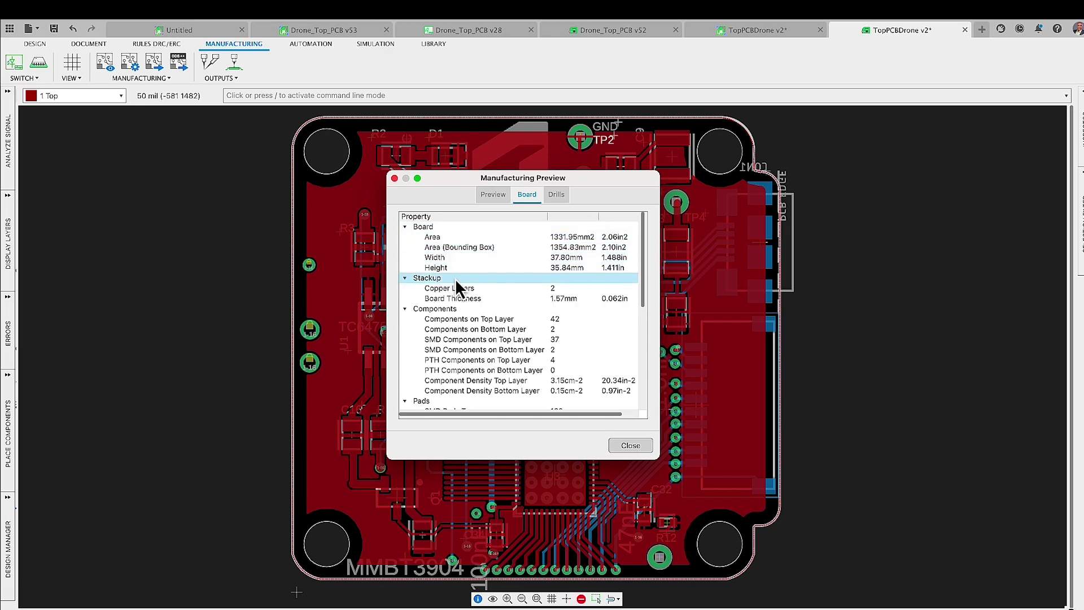
{"action": "left_click", "coordinate": [631, 450]}
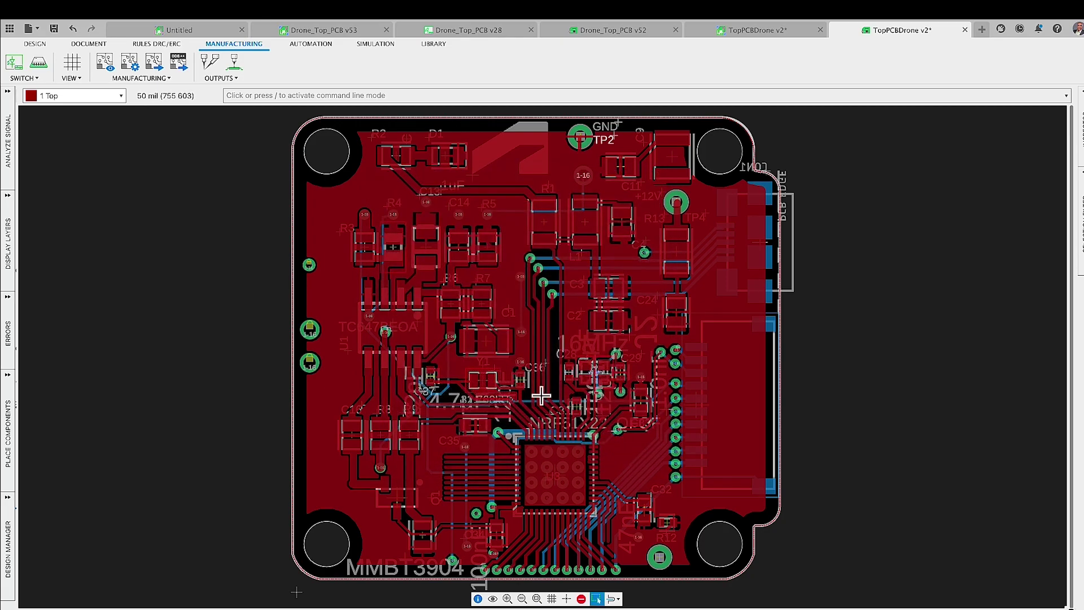
{"action": "left_click", "coordinate": [181, 65]}
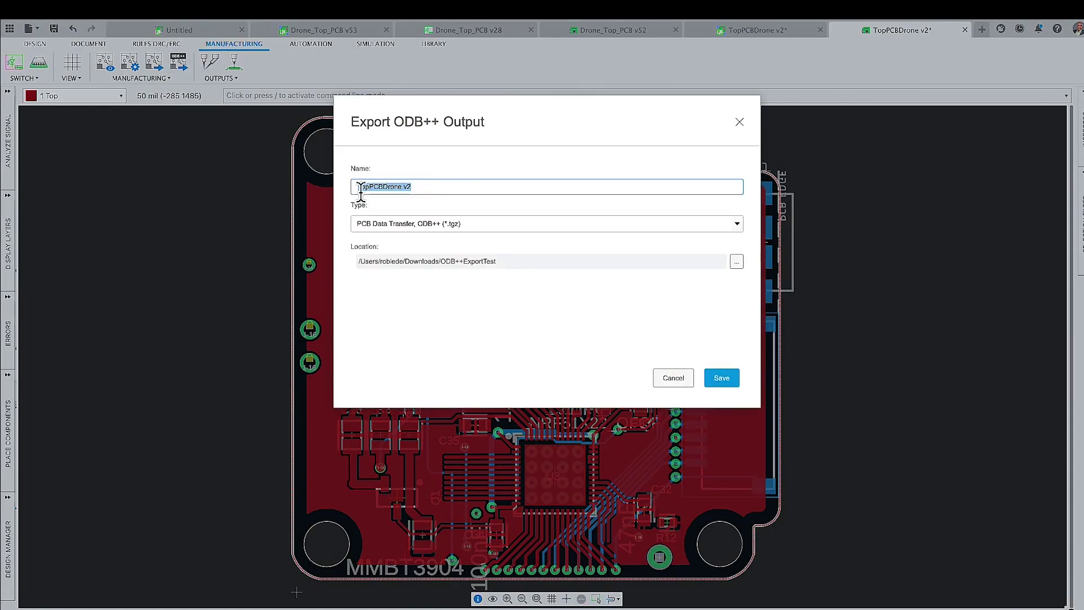
{"action": "left_click", "coordinate": [737, 224]}
{"action": "left_click", "coordinate": [737, 225]}
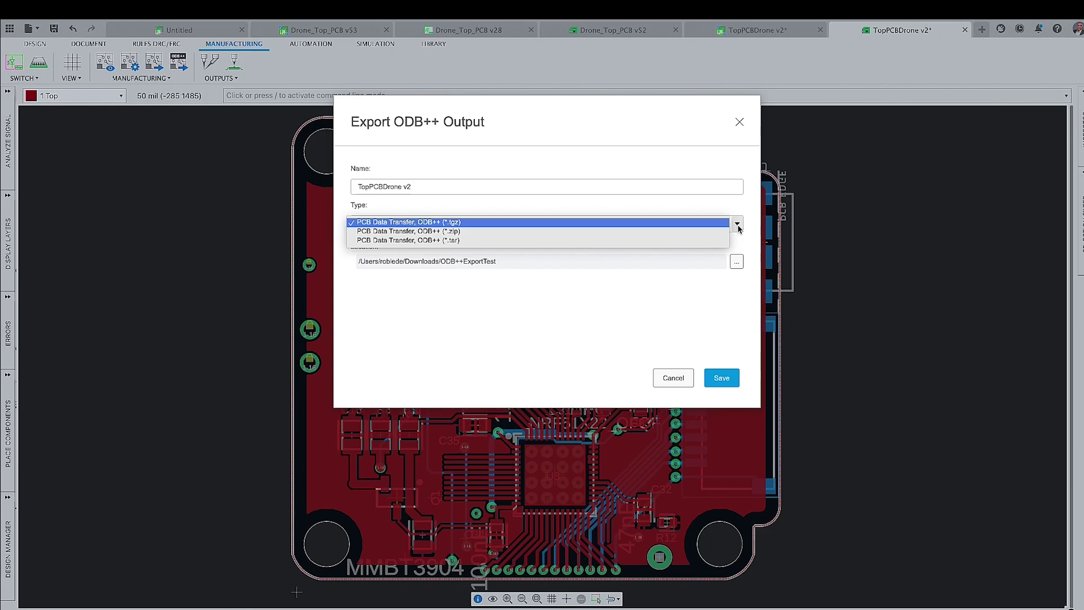
{"action": "left_click", "coordinate": [738, 225]}
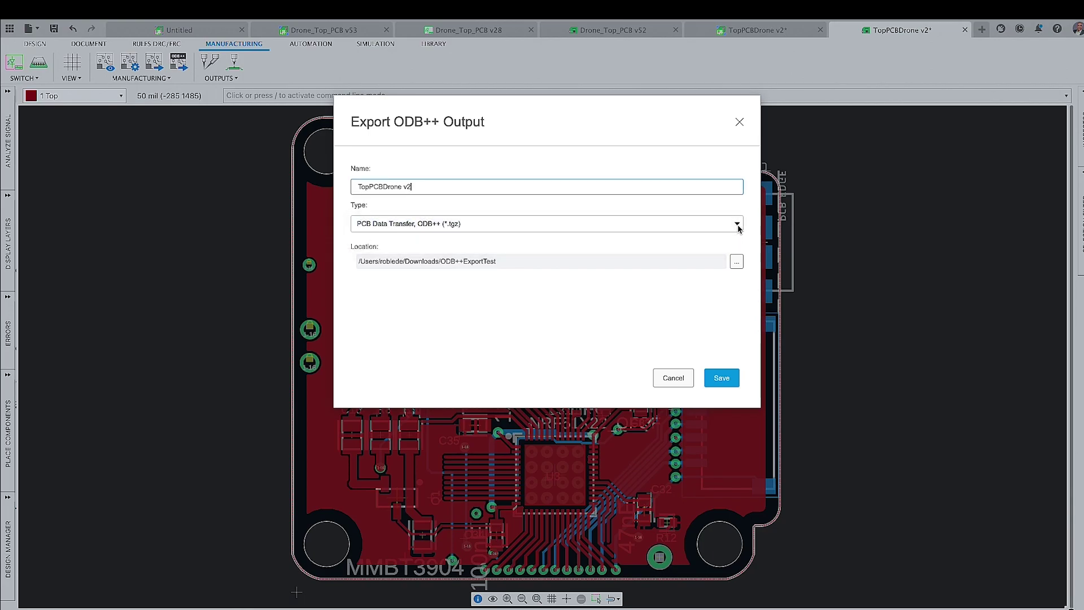
{"action": "left_click", "coordinate": [737, 262]}
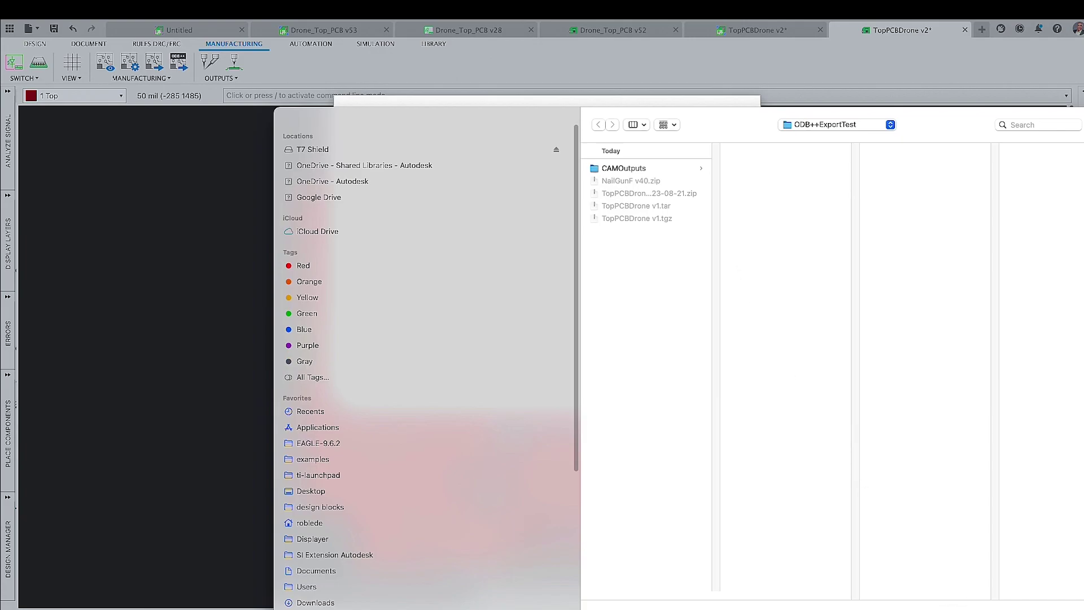
{"action": "key", "text": "Return"}
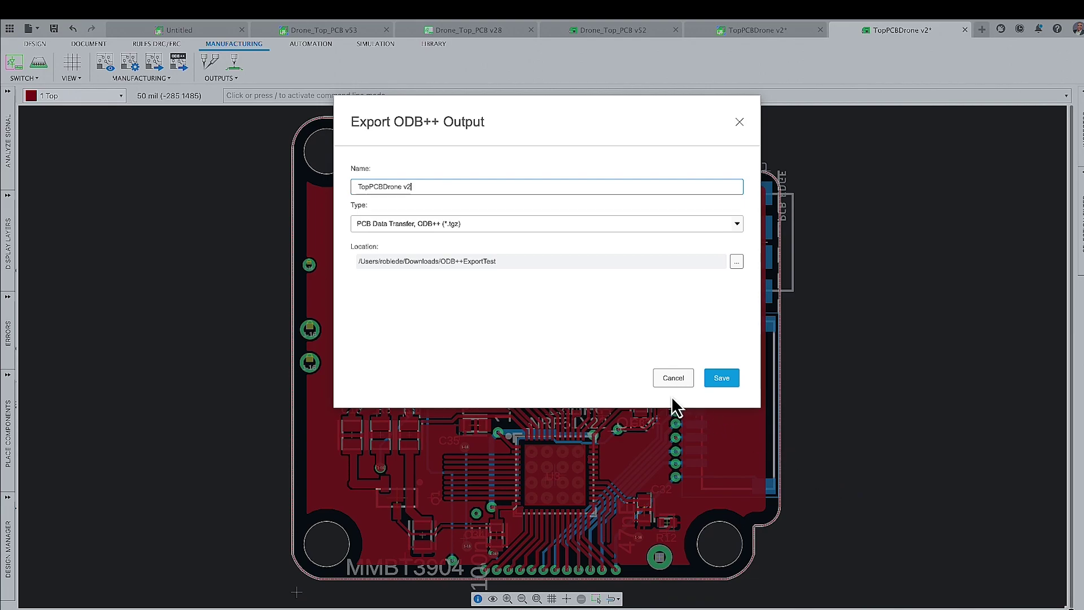
{"action": "left_click", "coordinate": [672, 385]}
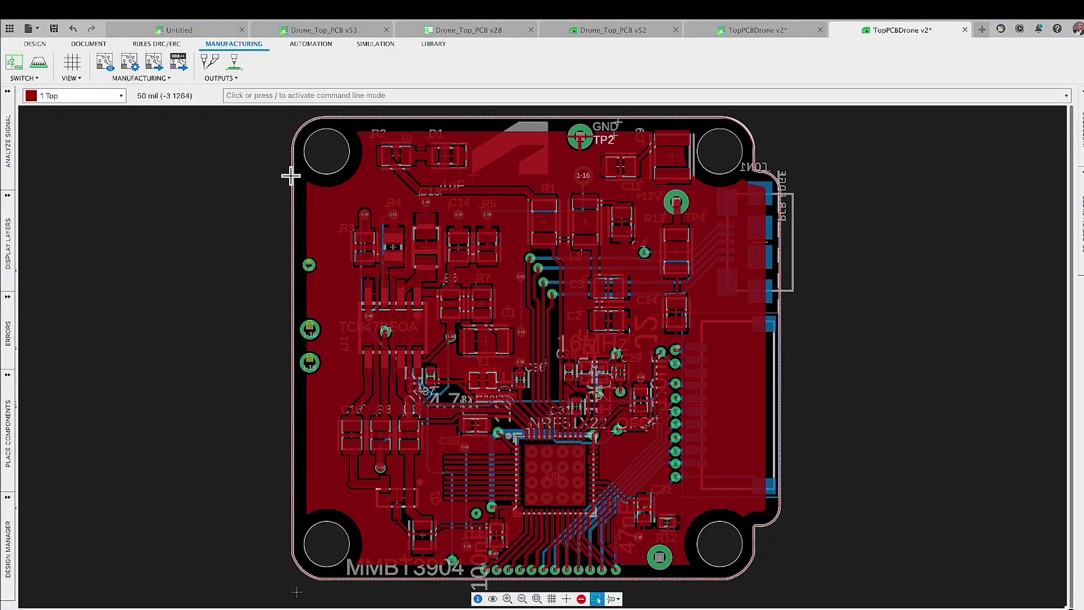
Run the one-click Gerber, NC drill and assembly export and scroll through the listed files.
{"action": "left_click", "coordinate": [160, 66]}
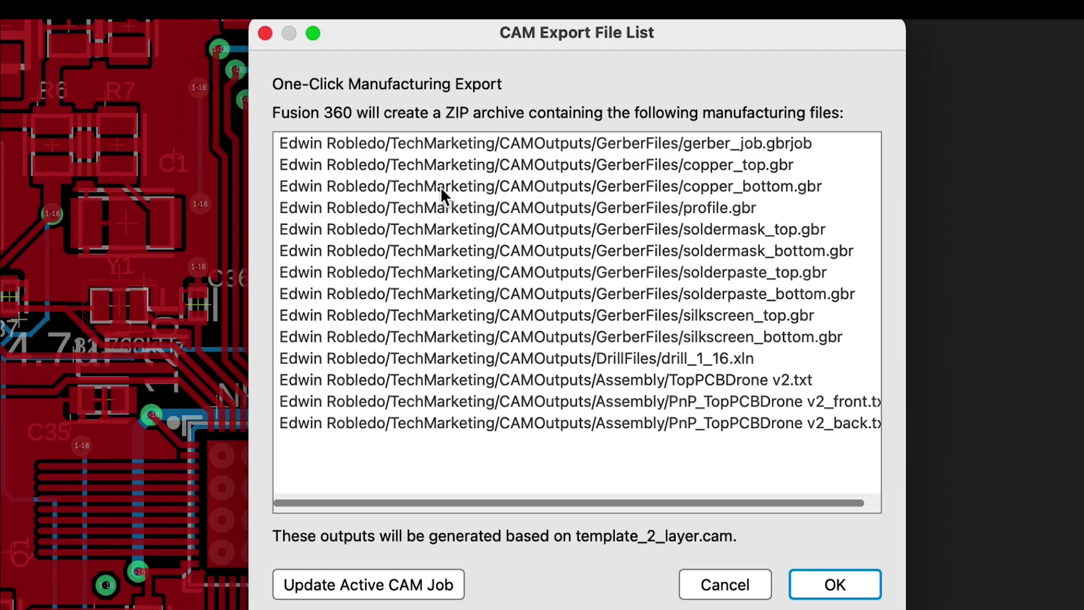
{"action": "left_click", "coordinate": [441, 187]}
{"action": "left_click_drag", "start_coordinate": [574, 203], "coordinate": [581, 389]}
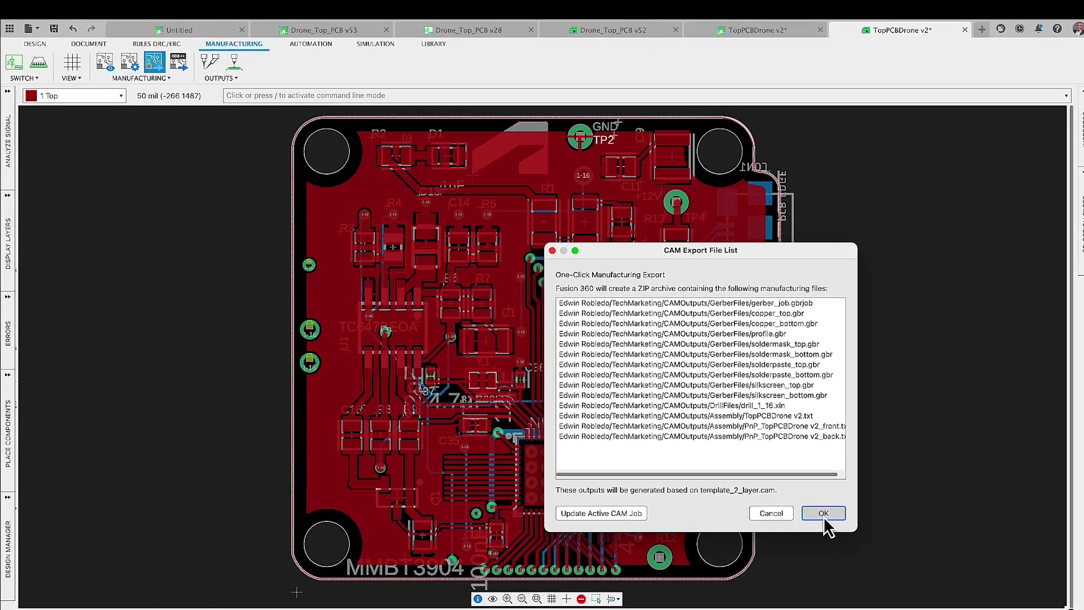
Confirm the export and browse TechMarketing > CAMOutputs' Assembly, DrillFiles and GerberFiles folders.
{"action": "left_click", "coordinate": [824, 513]}
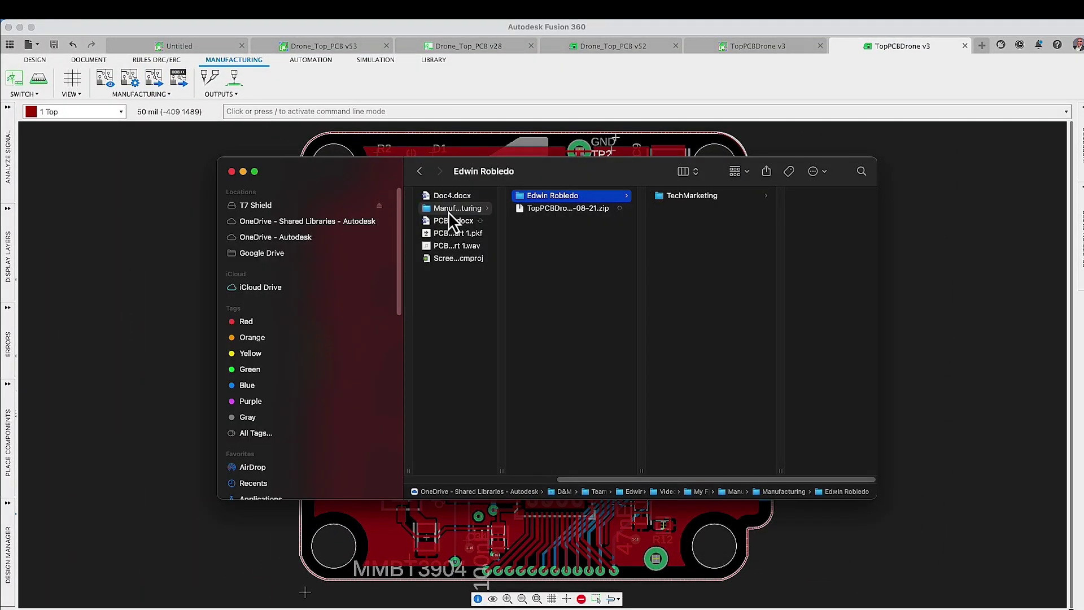
{"action": "left_click", "coordinate": [677, 196]}
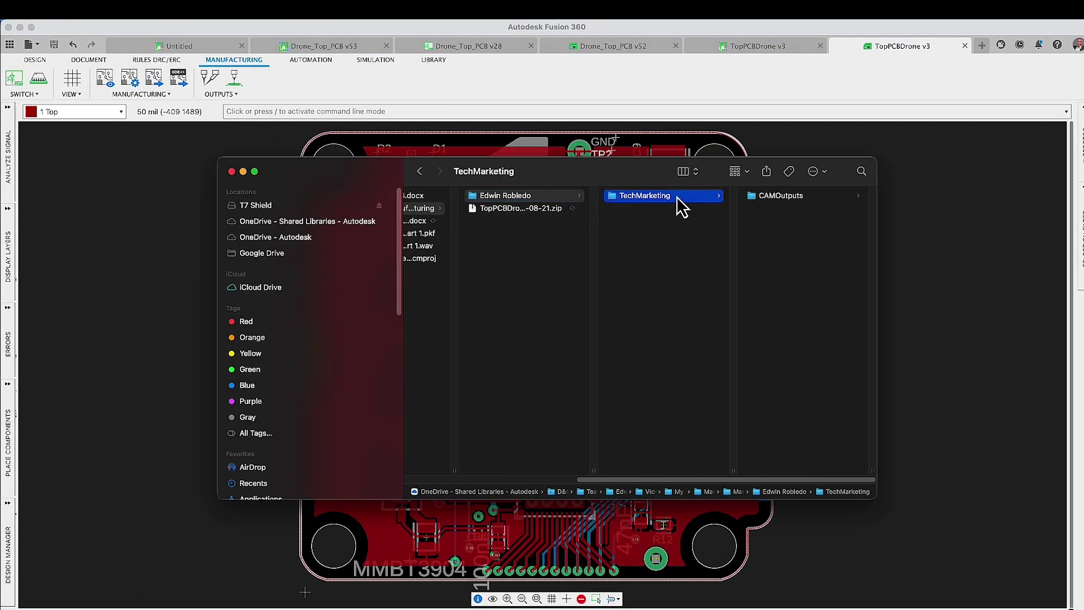
{"action": "left_click", "coordinate": [763, 196]}
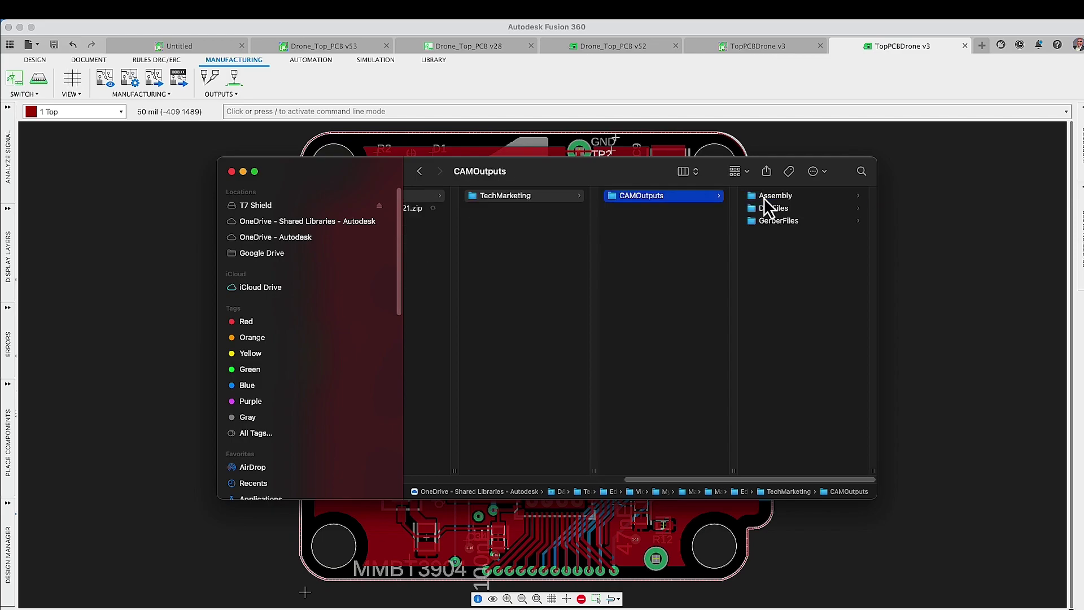
{"action": "left_click", "coordinate": [764, 196]}
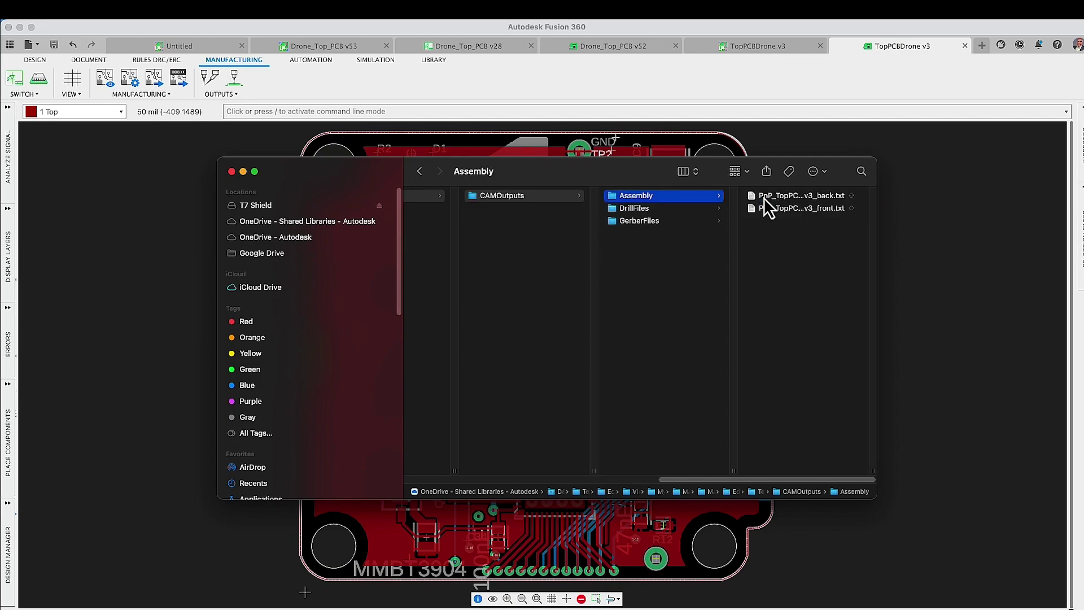
{"action": "left_click", "coordinate": [695, 208]}
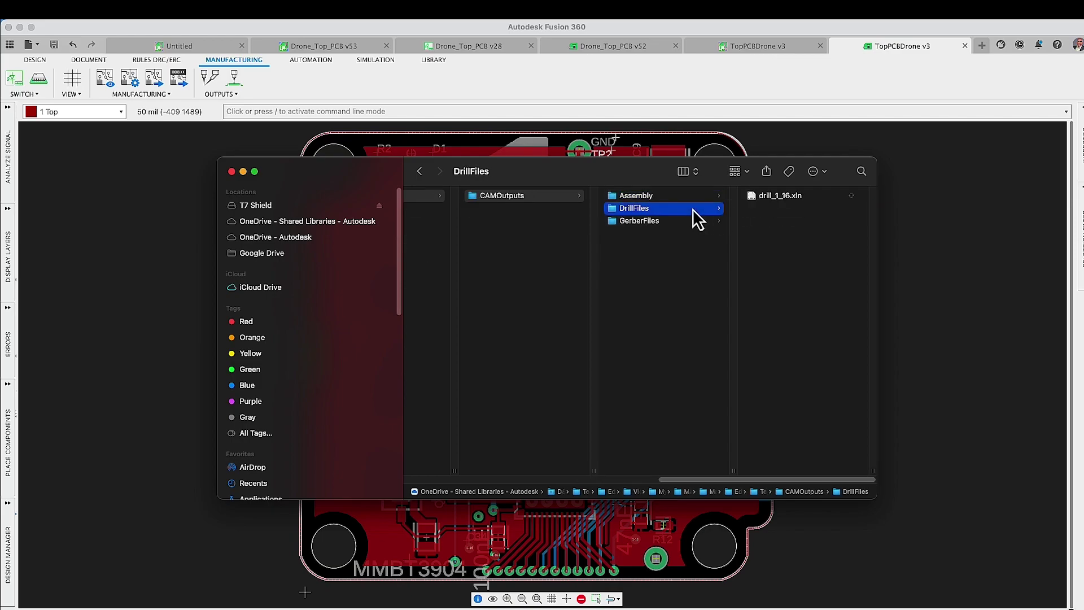
{"action": "left_click", "coordinate": [671, 223]}
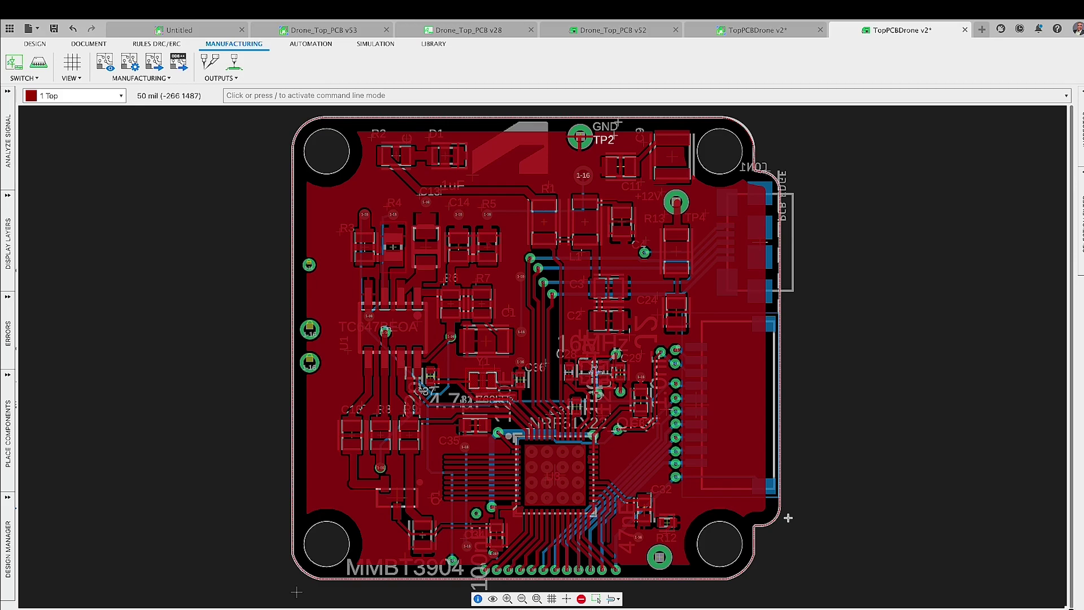
Open the CAM Processor and preview the Top Copper and Bottom Copper Gerber outputs.
{"action": "left_click", "coordinate": [134, 69]}
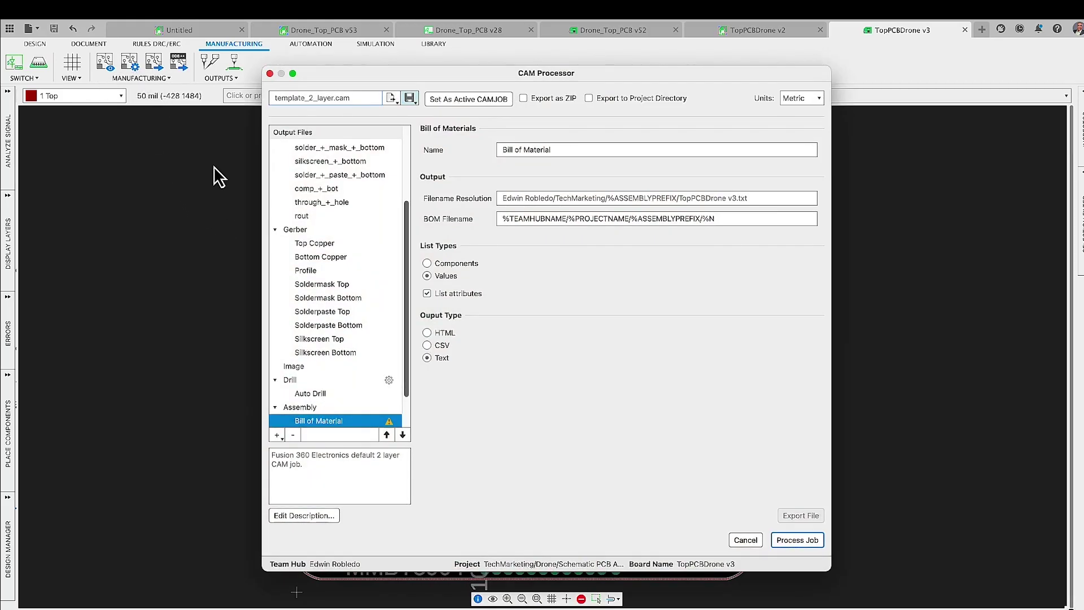
{"action": "left_click", "coordinate": [317, 245]}
{"action": "left_click", "coordinate": [325, 261]}
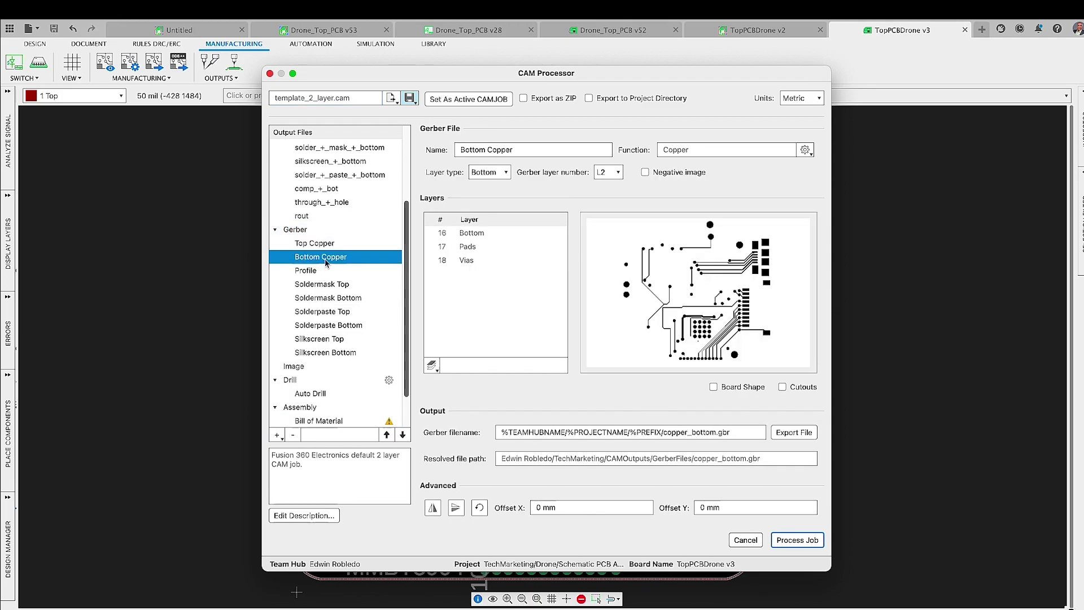
Preview the comp_+_top, solder_+_paste_+_top and top ODB++ layers.
{"action": "left_click_drag", "start_coordinate": [407, 273], "coordinate": [395, 191]}
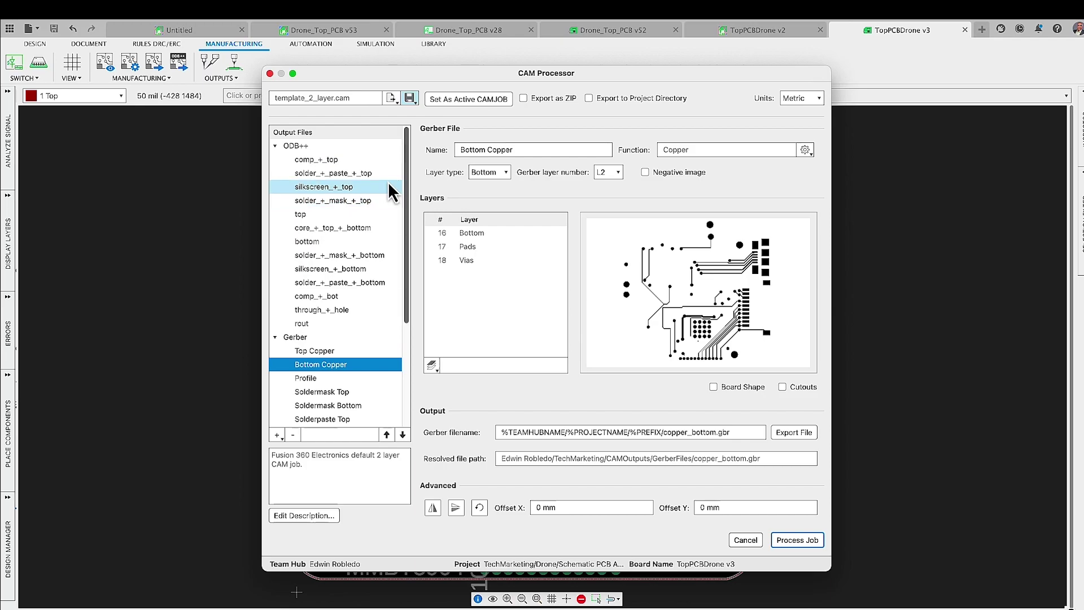
{"action": "left_click", "coordinate": [327, 162]}
{"action": "left_click", "coordinate": [327, 175]}
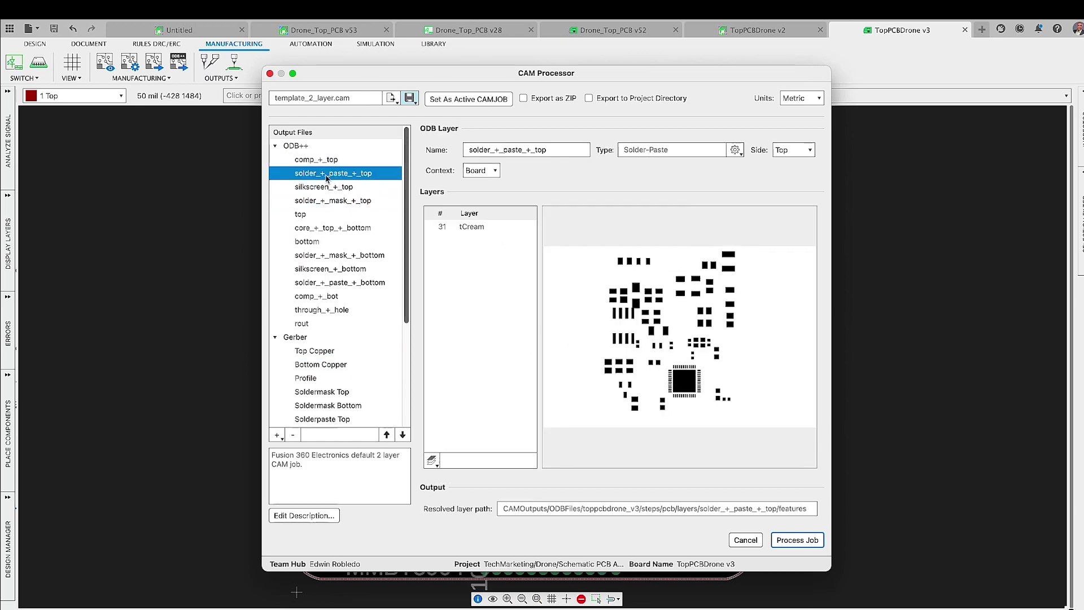
{"action": "left_click", "coordinate": [327, 215]}
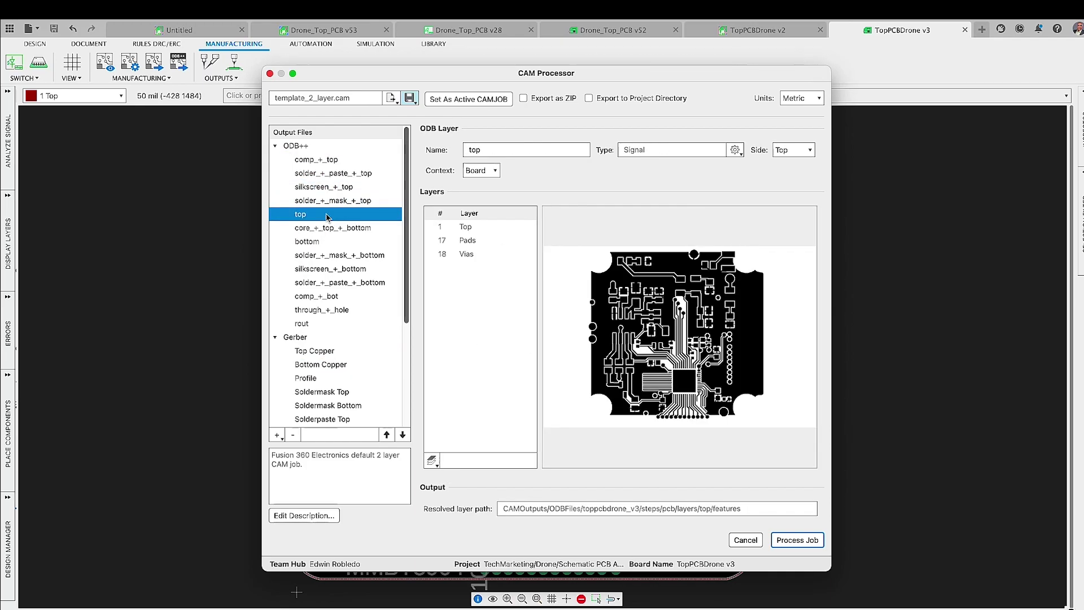